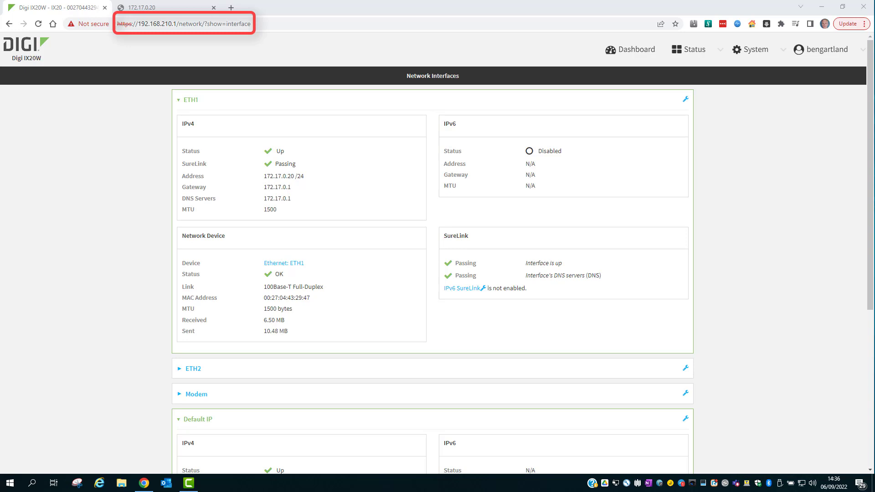
Check the 172.17.0.20 page in the other browser tab and review the router's ETH1 and Default IP interface details
left_click(163, 6)
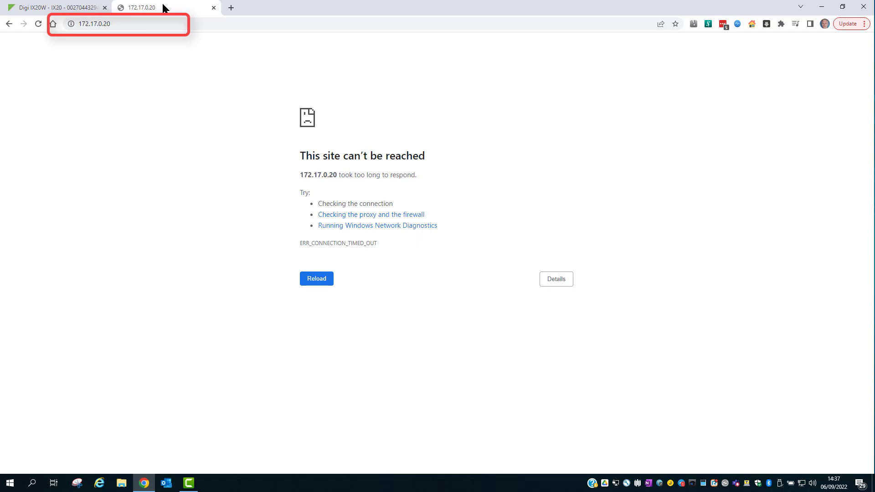
left_click(24, 9)
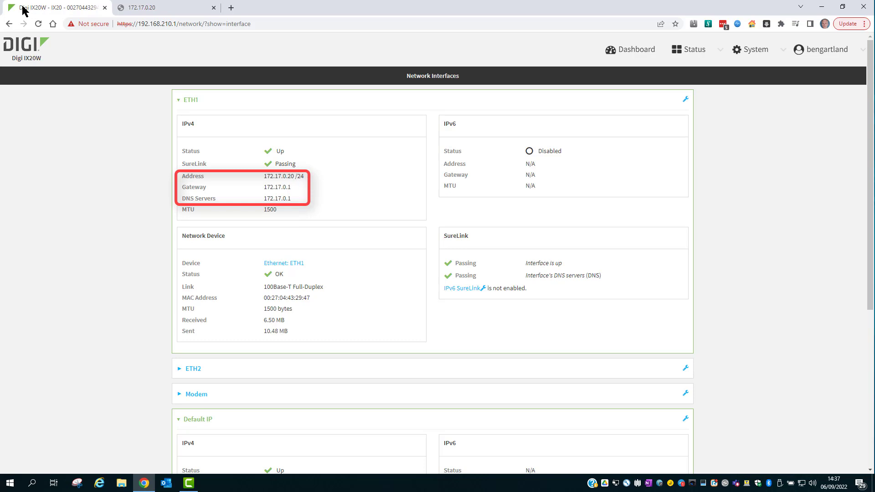
scroll(119, 264, "down", 5)
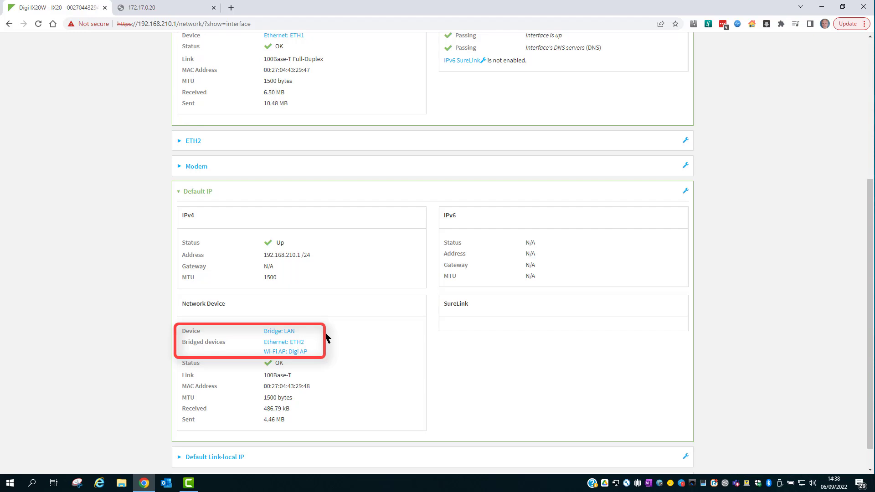
scroll(326, 337, "up", 5)
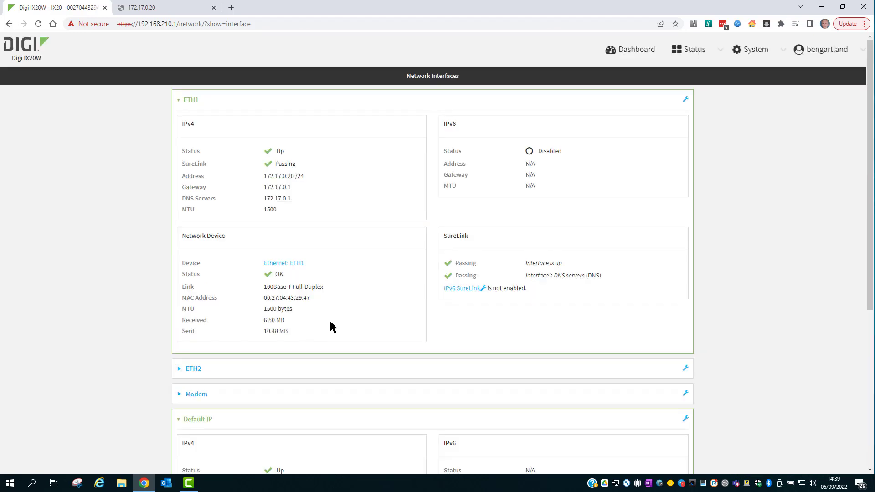
Open the device configuration and examine the zone assigned to the ETH1 network interface
left_click(742, 50)
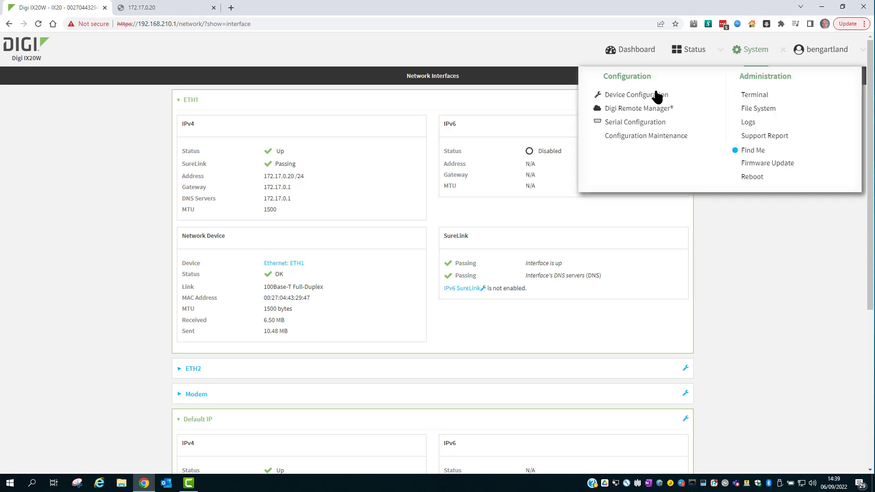
left_click(637, 95)
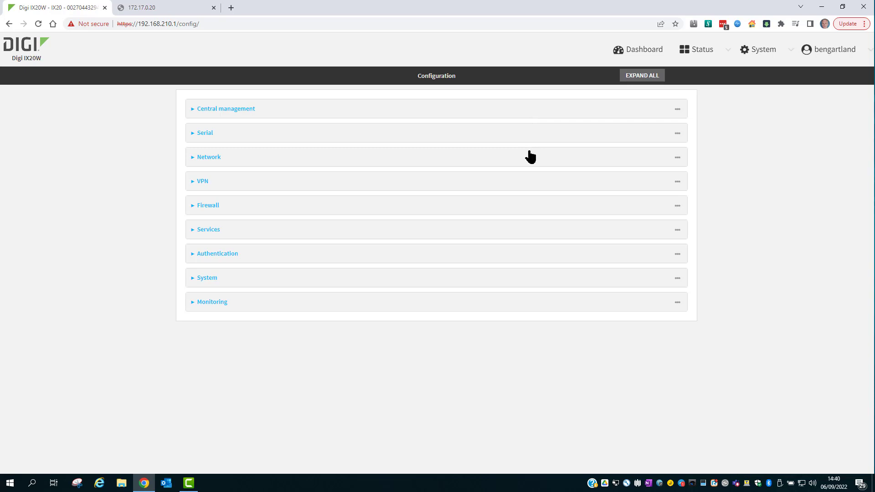
left_click(527, 159)
left_click(519, 185)
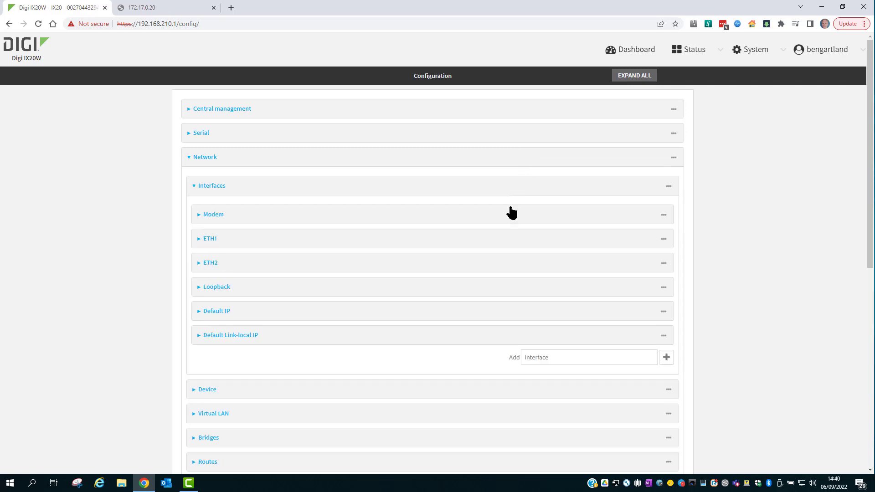
left_click(508, 242)
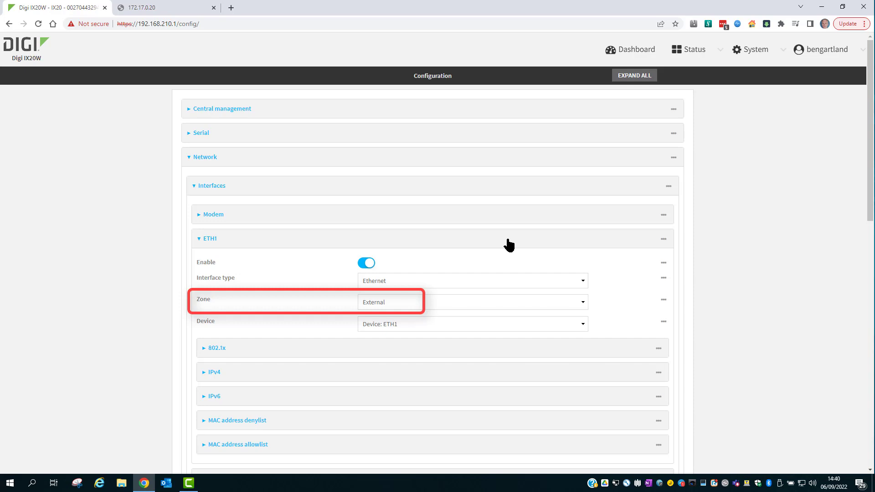
Examine the Modem interface's zone setting and collapse the Network configuration section
left_click(508, 223)
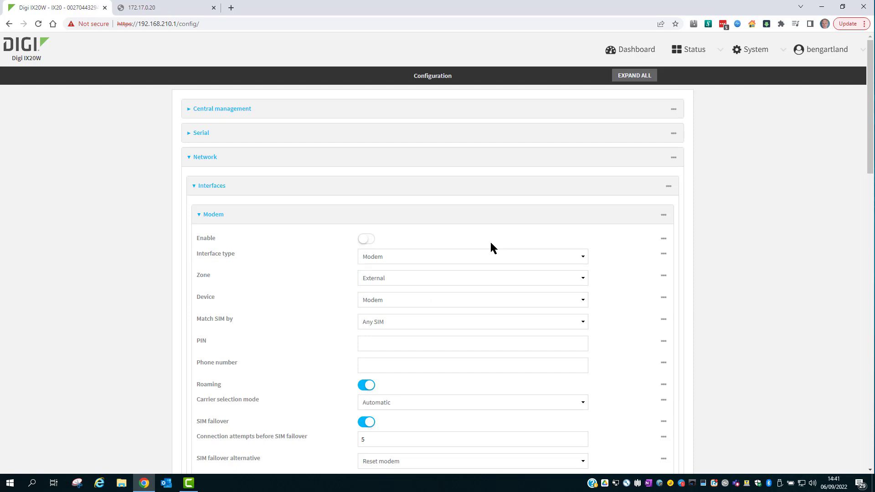
left_click(477, 219)
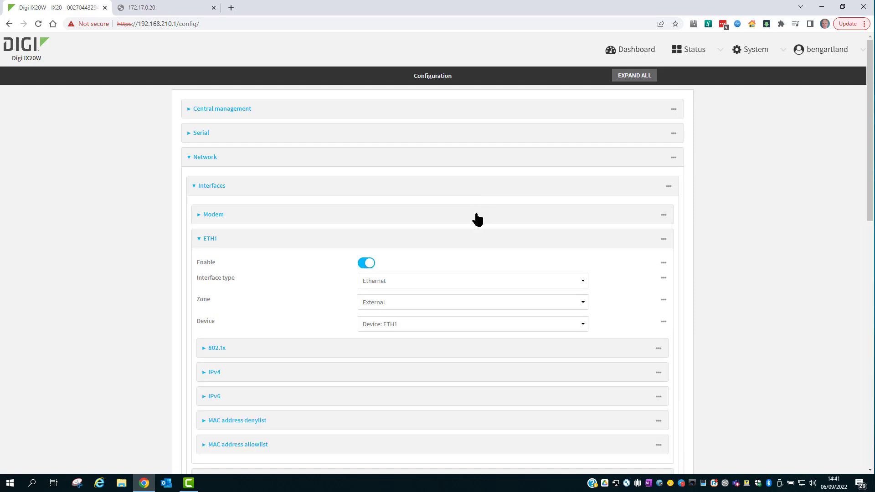
left_click(470, 163)
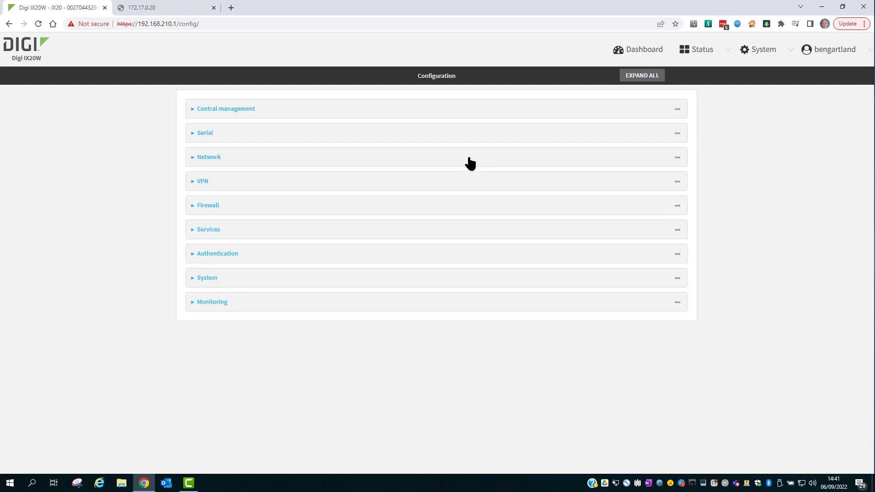
Add the IPv4 address 11.12.13.14 to the access control list of the web administration service
left_click(474, 235)
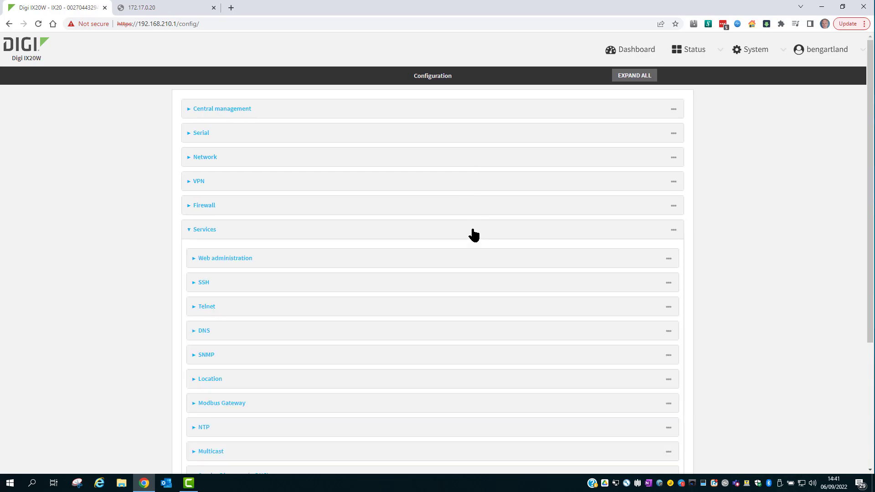
left_click(471, 264)
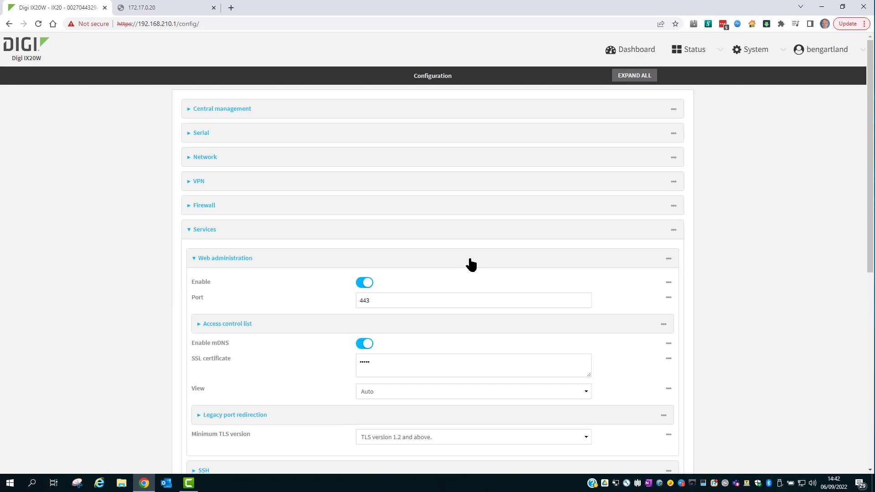
left_click(475, 329)
scroll(476, 334, "down", 4)
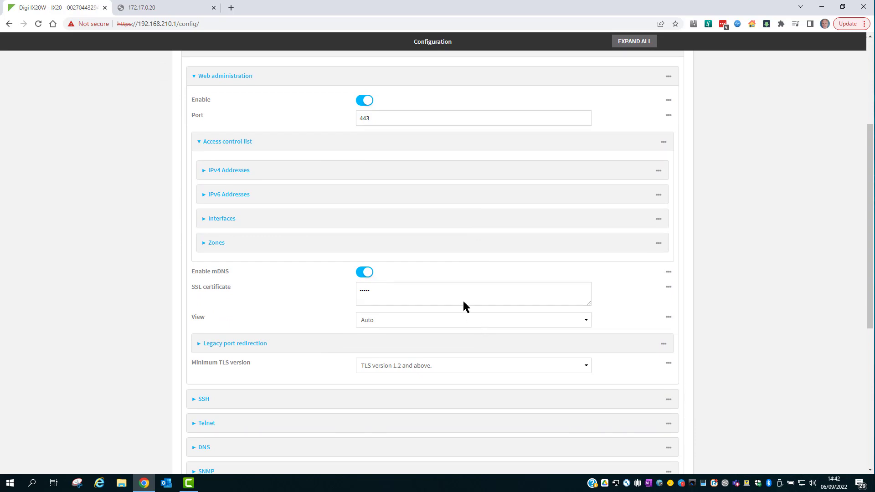
left_click(410, 175)
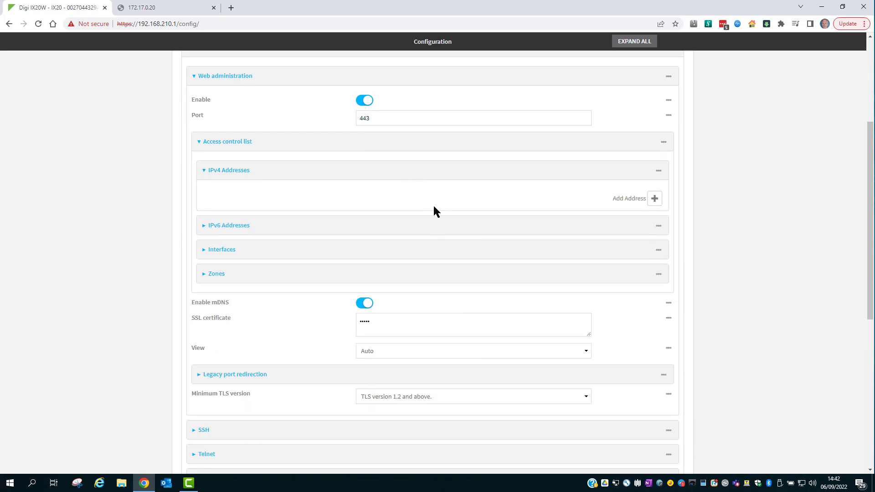
left_click(444, 230)
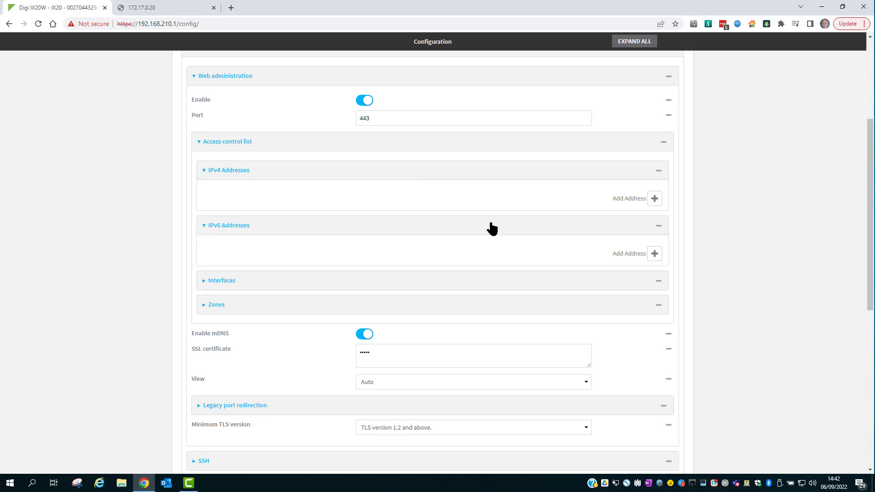
left_click(652, 201)
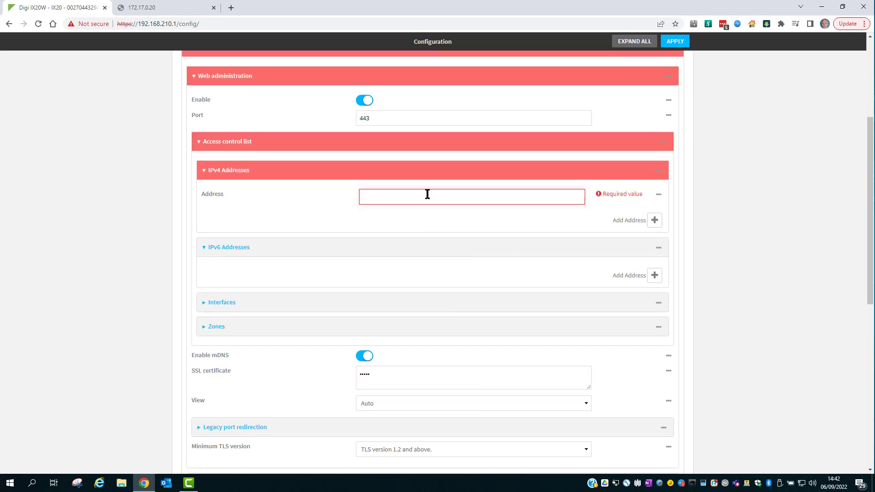
type("11.12.13.14")
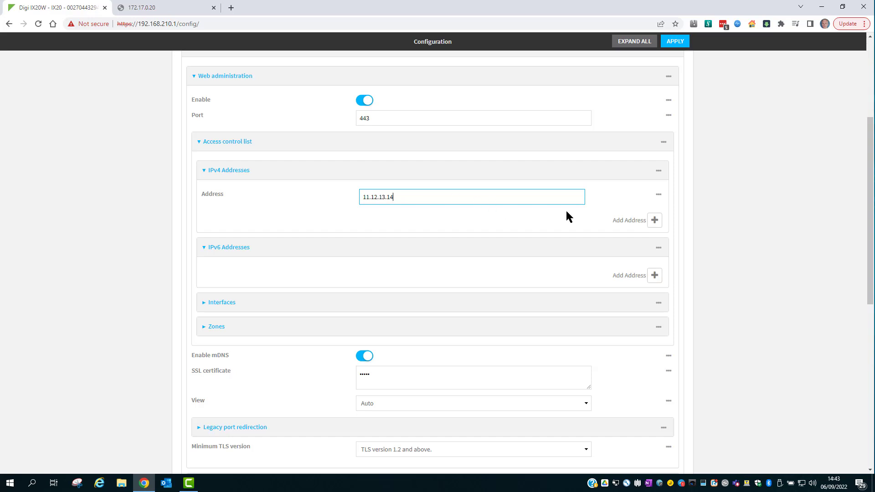
Add the subnet 11.12.13.0/29 as a second IPv4 entry in the web administration access control list
left_click(654, 220)
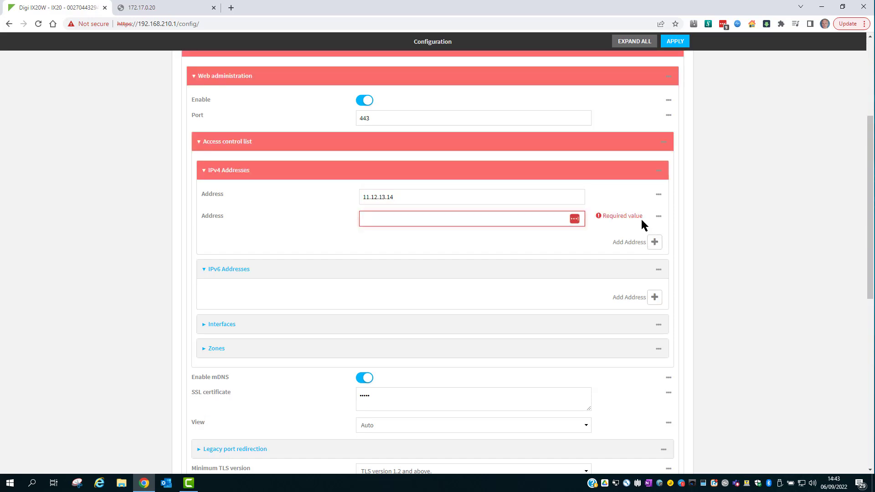
left_click(472, 218)
type("11.12.13.0/2")
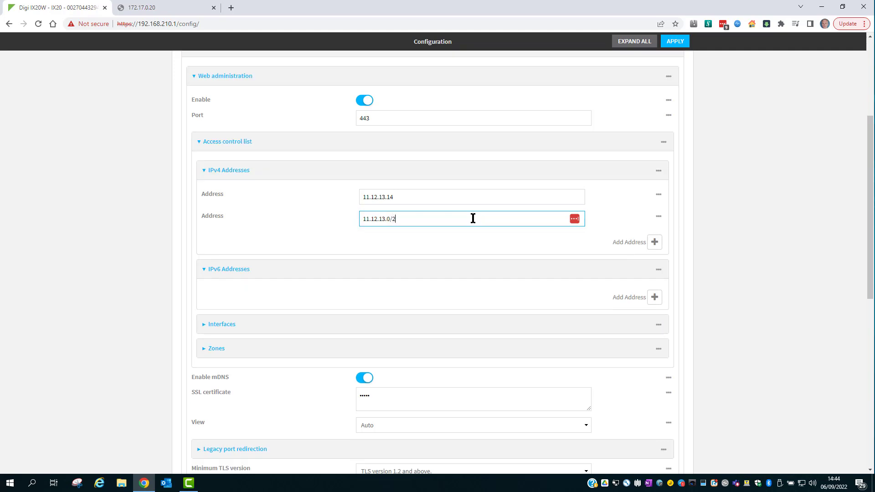
type("9")
left_click(475, 238)
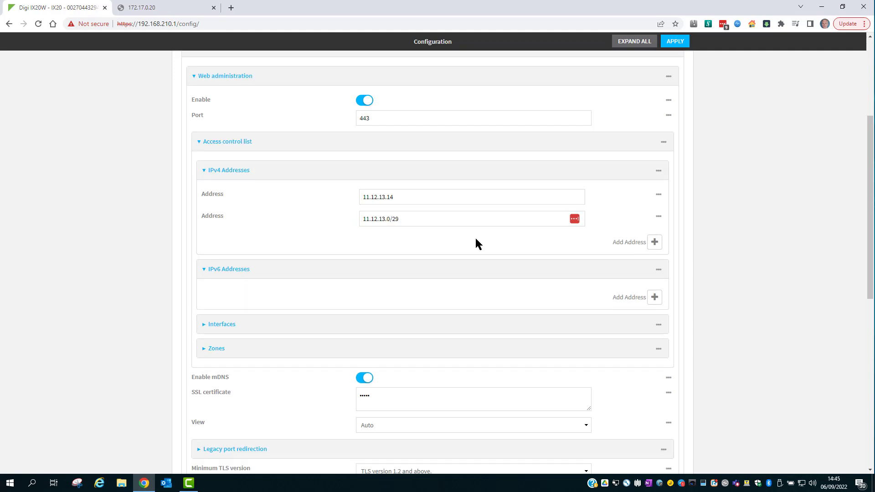
Add the External zone to the allowed zones in the web administration access control list
left_click(474, 352)
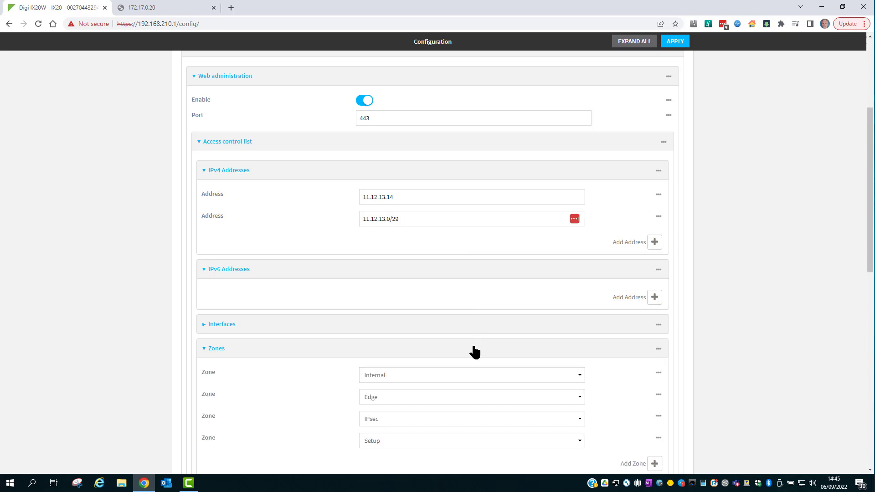
scroll(474, 352, "down", 3)
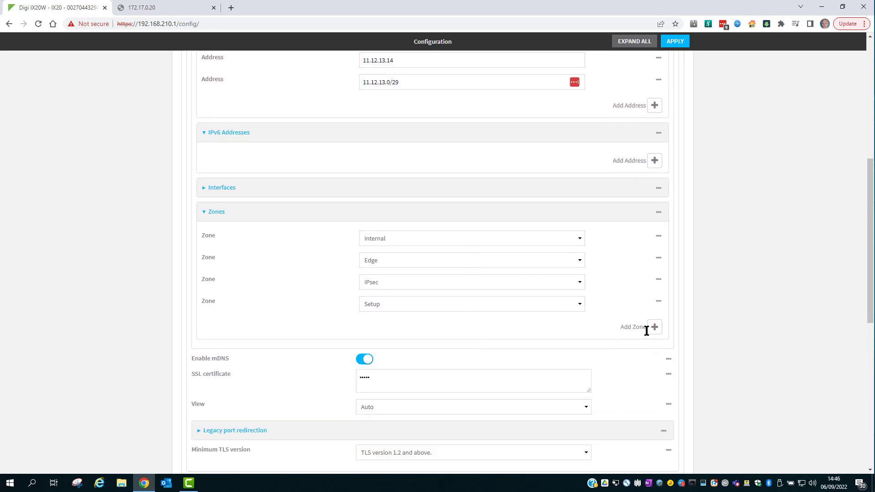
left_click(654, 328)
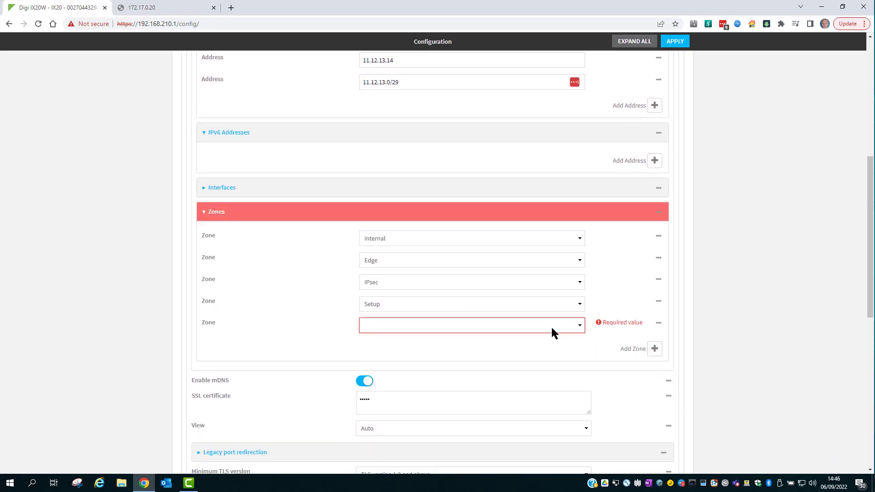
left_click(530, 328)
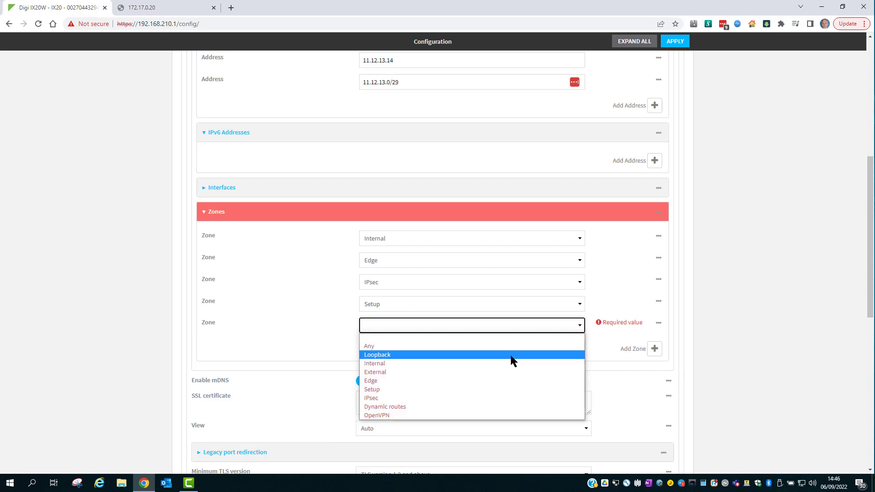
left_click(502, 371)
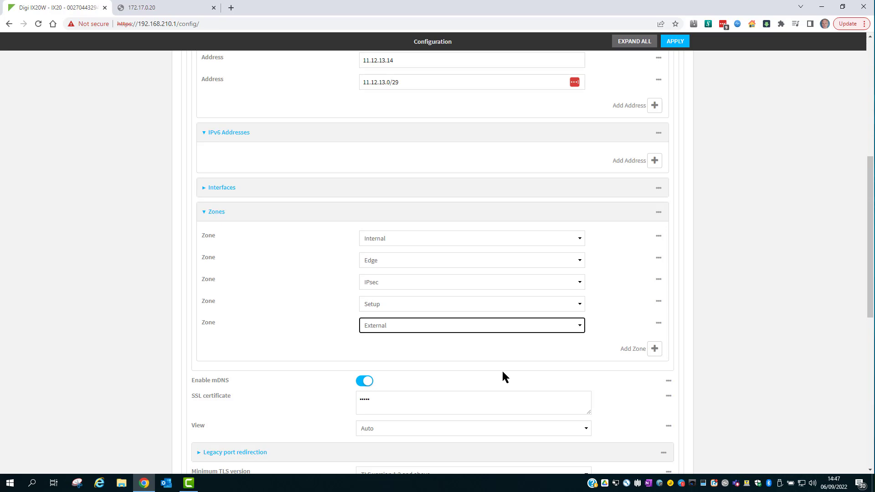
Add the External zone to the SSH service's access control list and apply the configuration
scroll(502, 372, "down", 9)
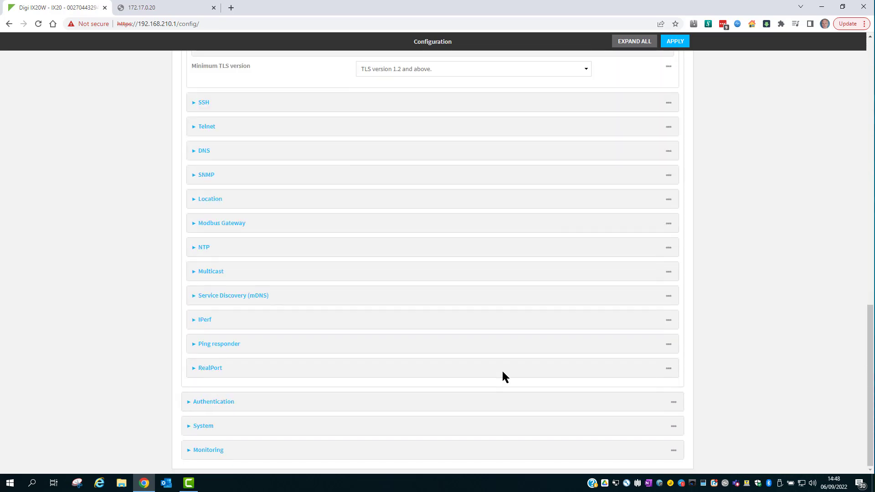
left_click(366, 104)
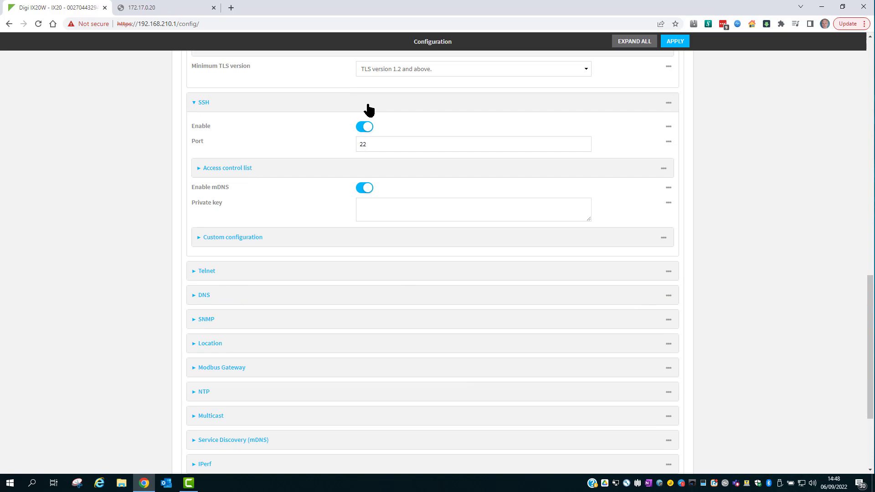
left_click(389, 175)
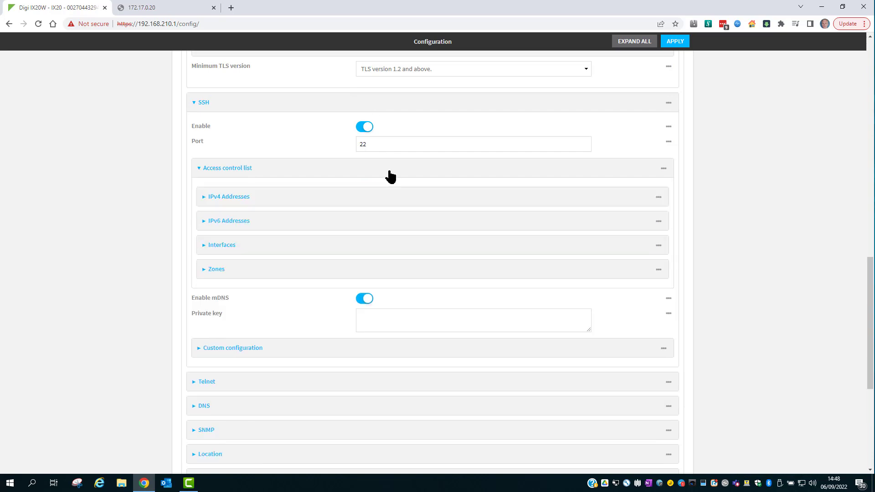
left_click(450, 273)
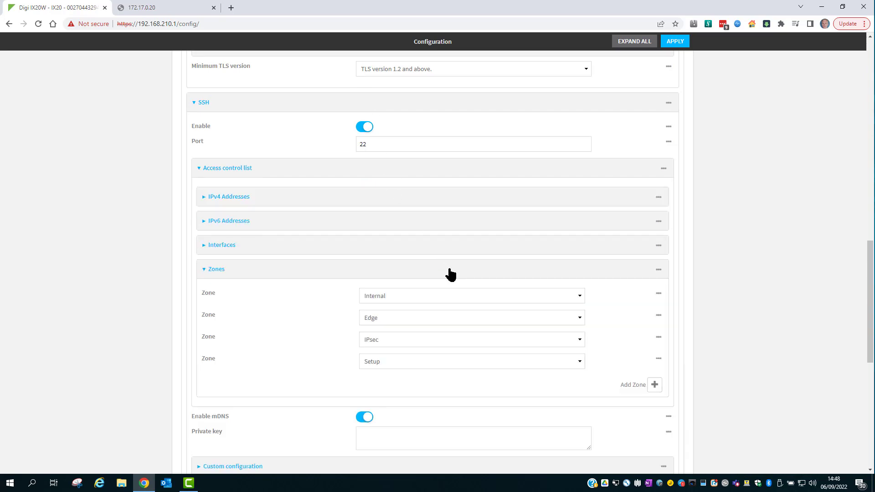
left_click(651, 385)
left_click(529, 383)
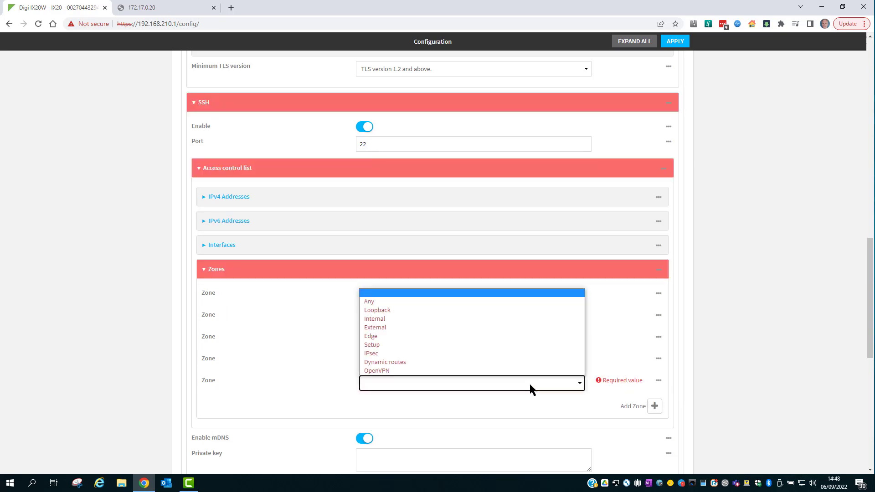
left_click(462, 328)
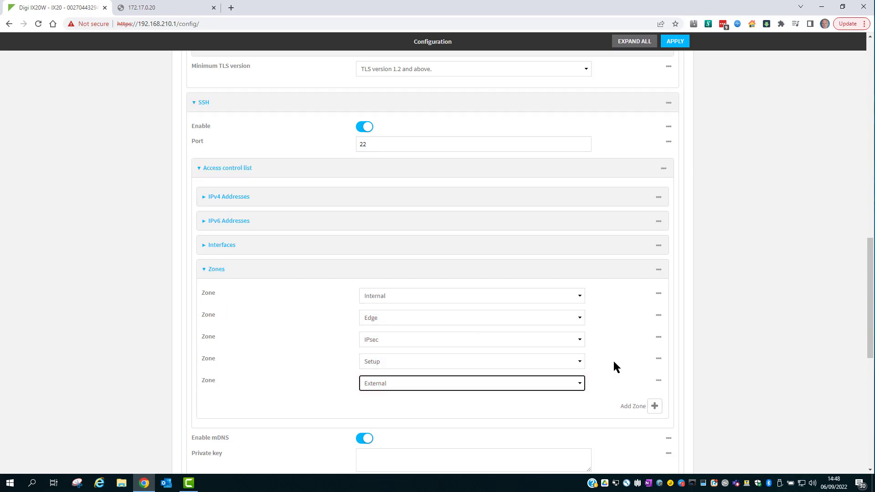
left_click(674, 41)
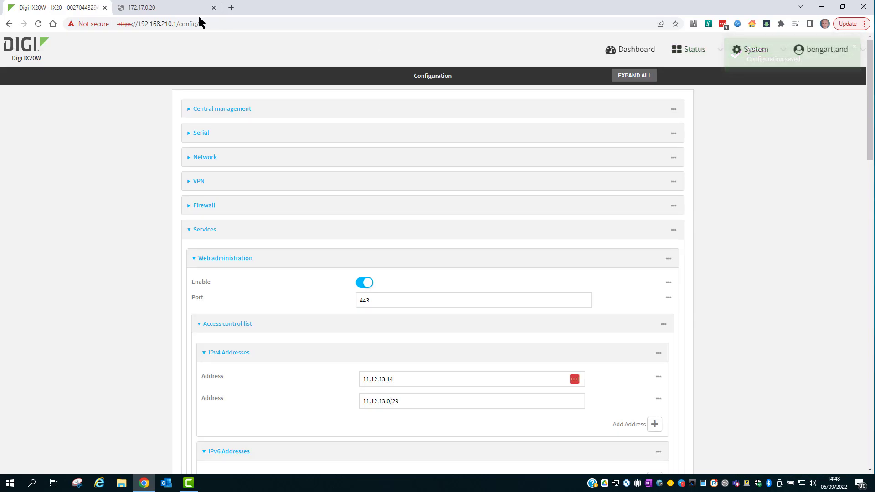
left_click(150, 8)
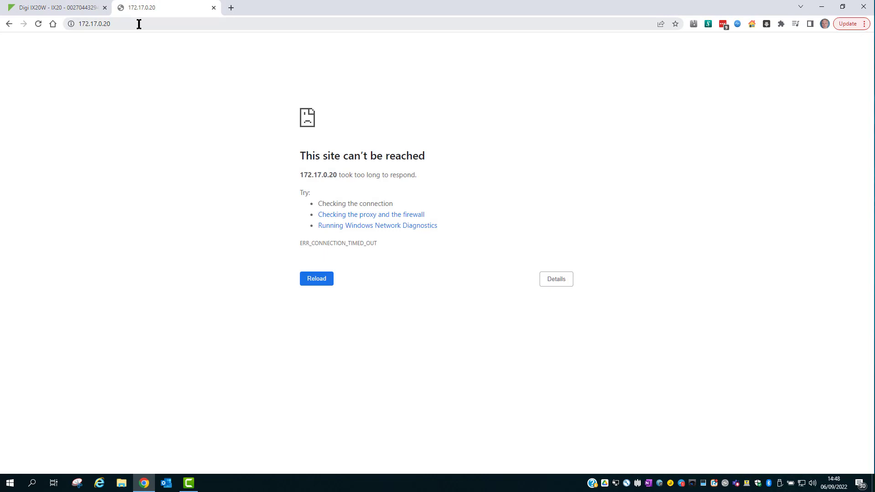
left_click(139, 24)
left_click(139, 23)
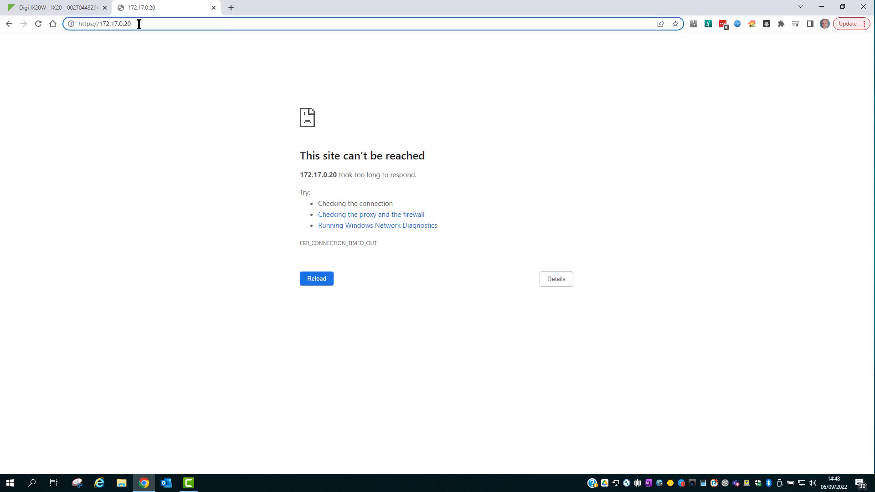
key("Return")
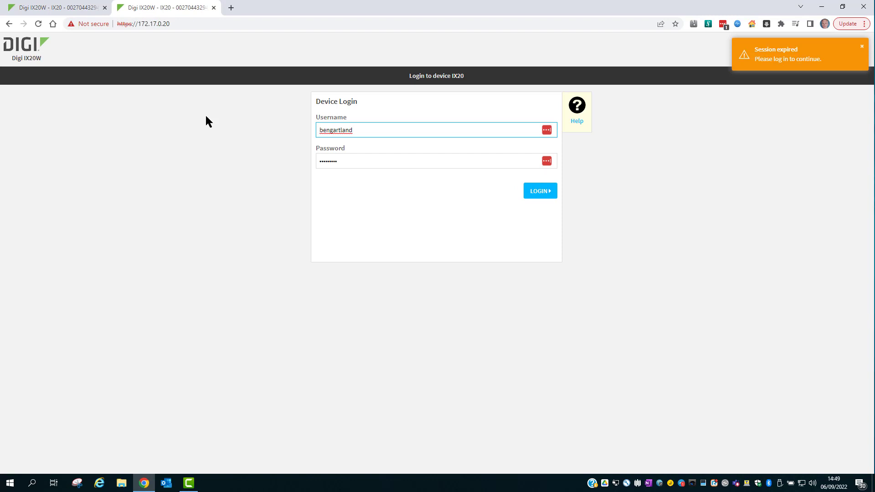
left_click(544, 195)
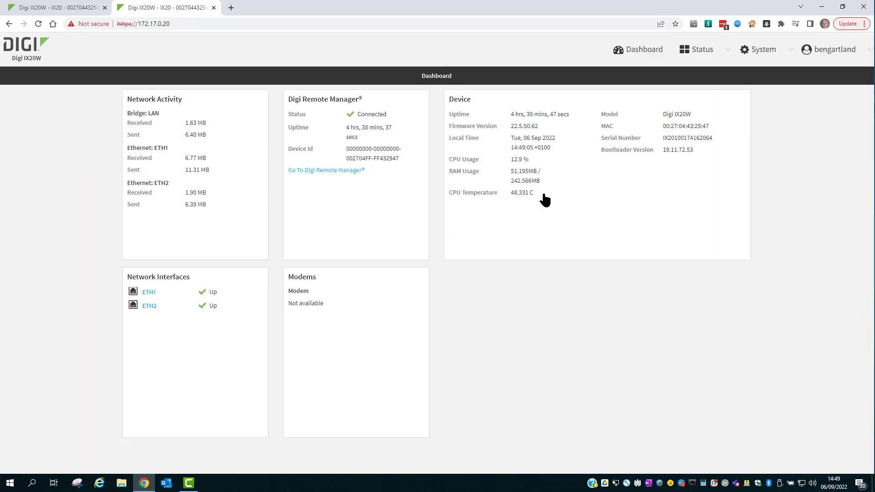
Return to the configuration page at 192.168.210.1 and expand the Ping responder service settings with their access control list
left_click(61, 9)
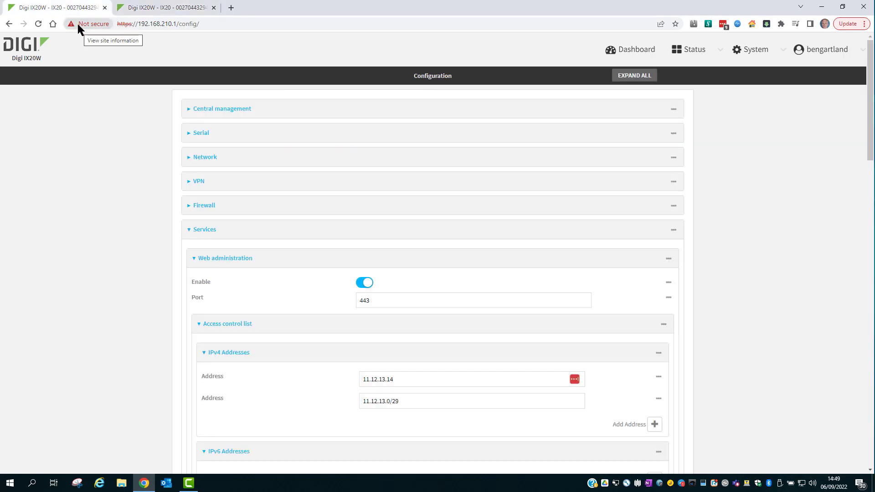
scroll(297, 233, "down", 1)
scroll(297, 232, "down", 15)
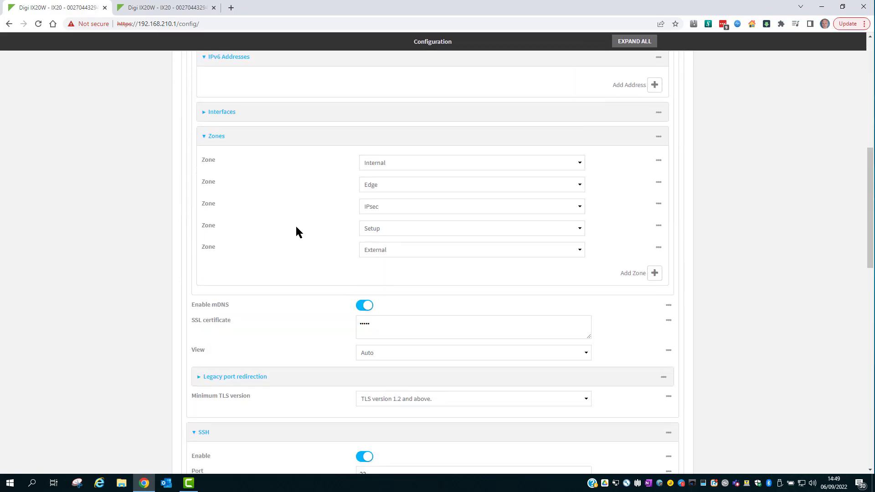
scroll(300, 233, "down", 7)
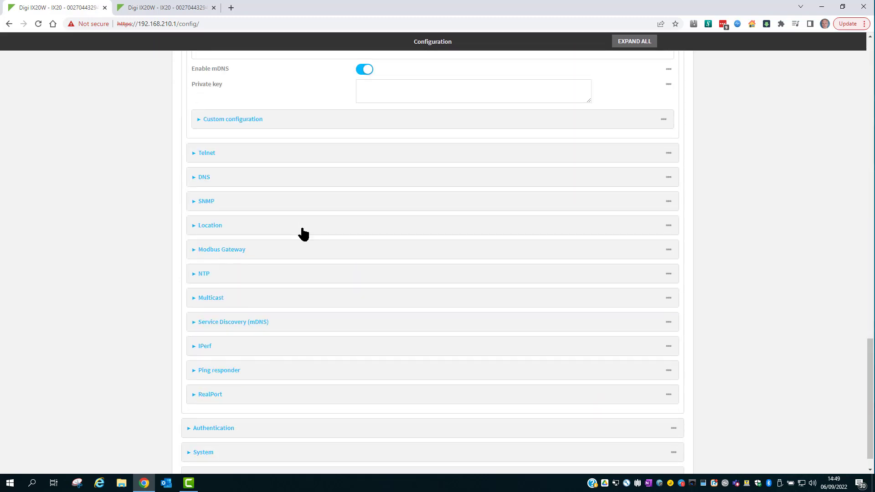
left_click(337, 370)
left_click(410, 334)
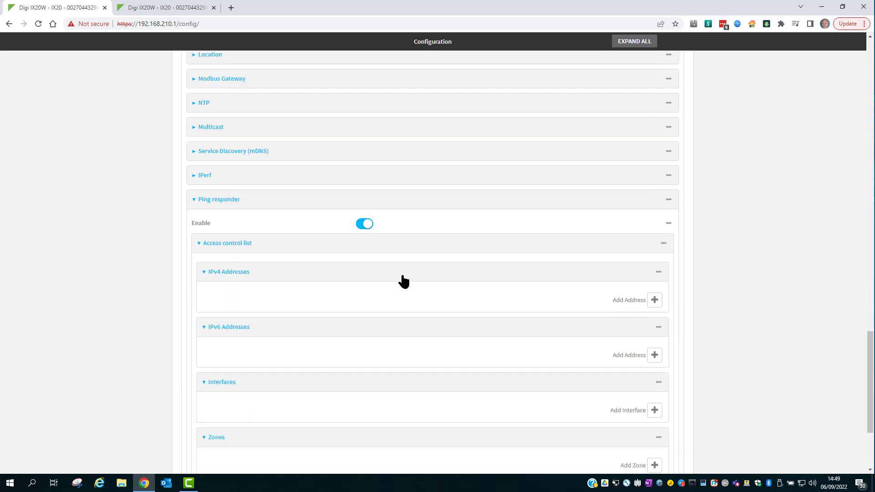
scroll(403, 281, "down", 1)
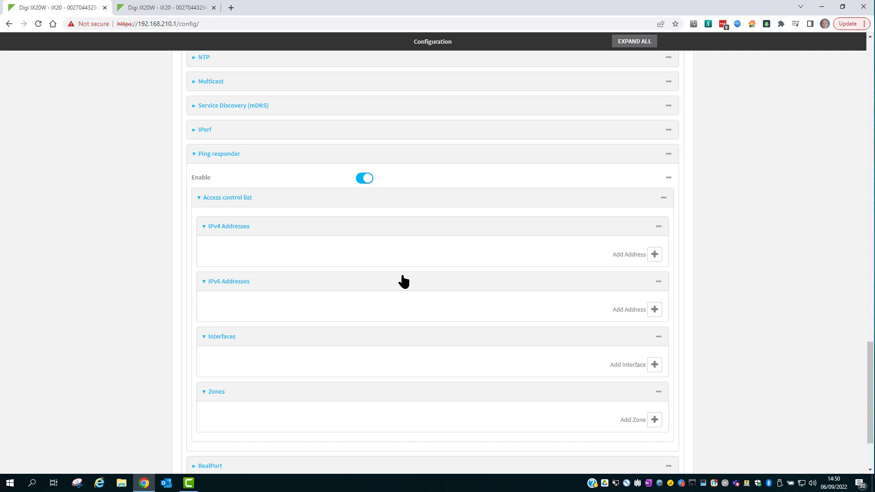
Keep the ping responder enabled and add ETH2 as an allowed interface in its access control list
left_click(364, 178)
left_click(364, 178)
left_click(655, 365)
left_click(537, 363)
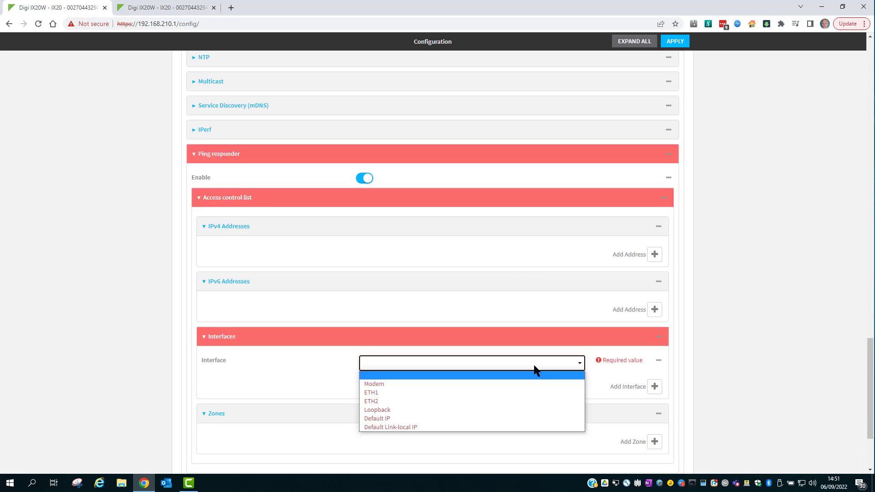
left_click(503, 401)
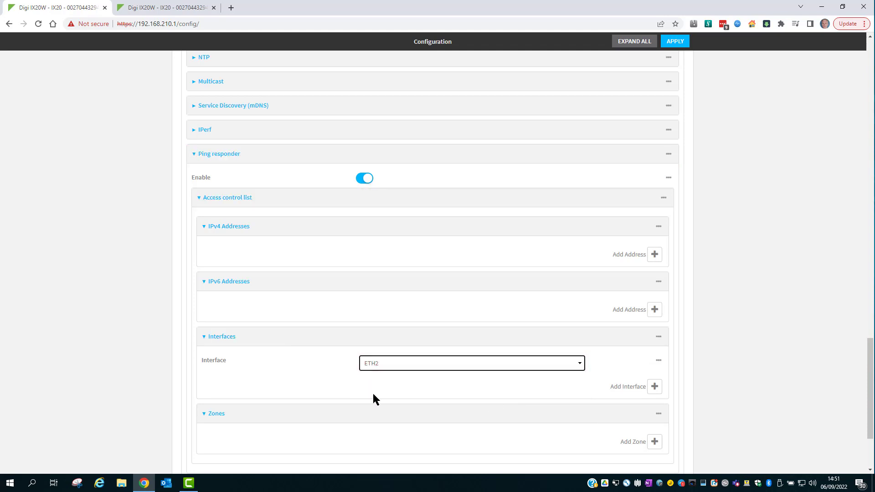